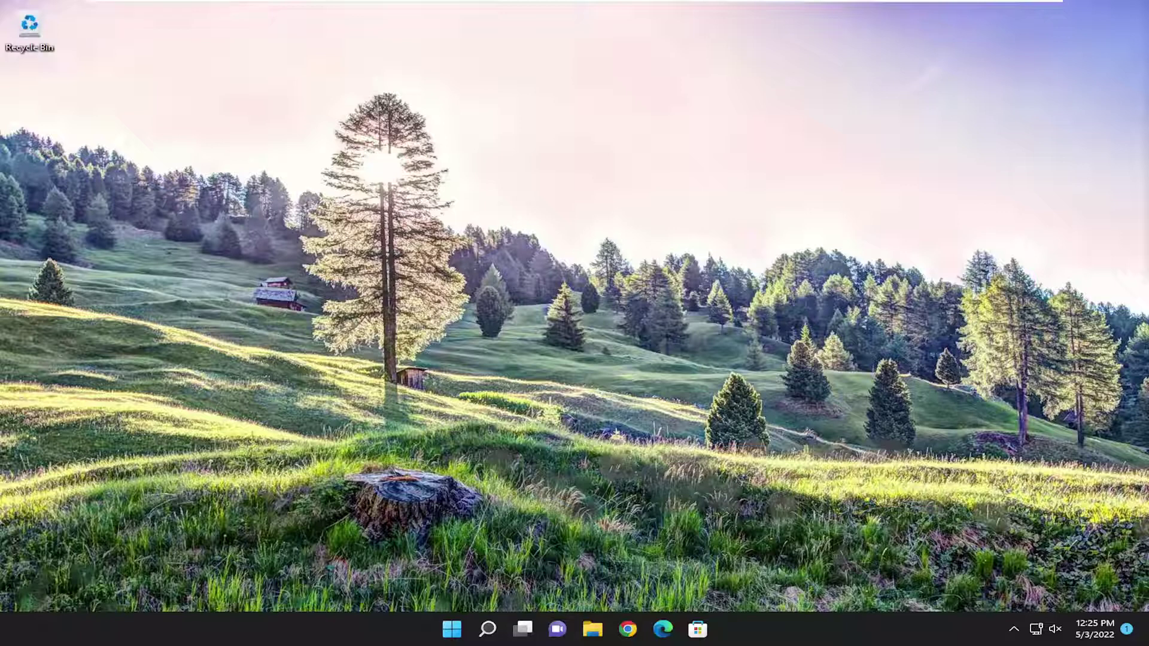
Step: Search Windows for 'services' and launch the Services app
left_click(487, 629)
type("services")
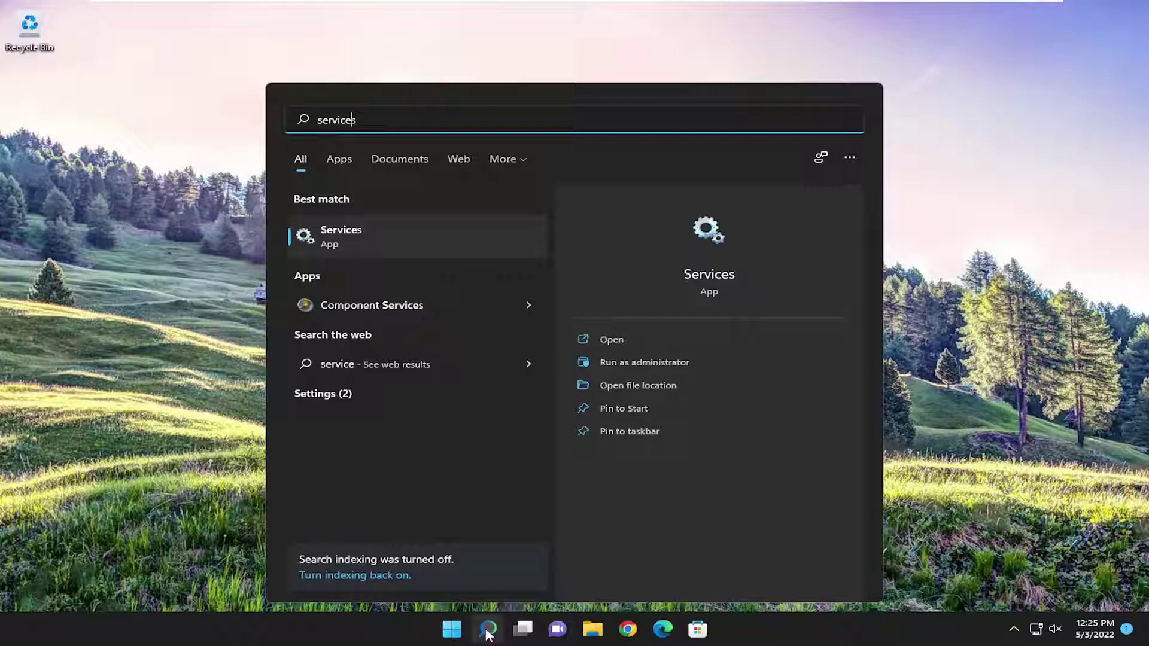
left_click(378, 236)
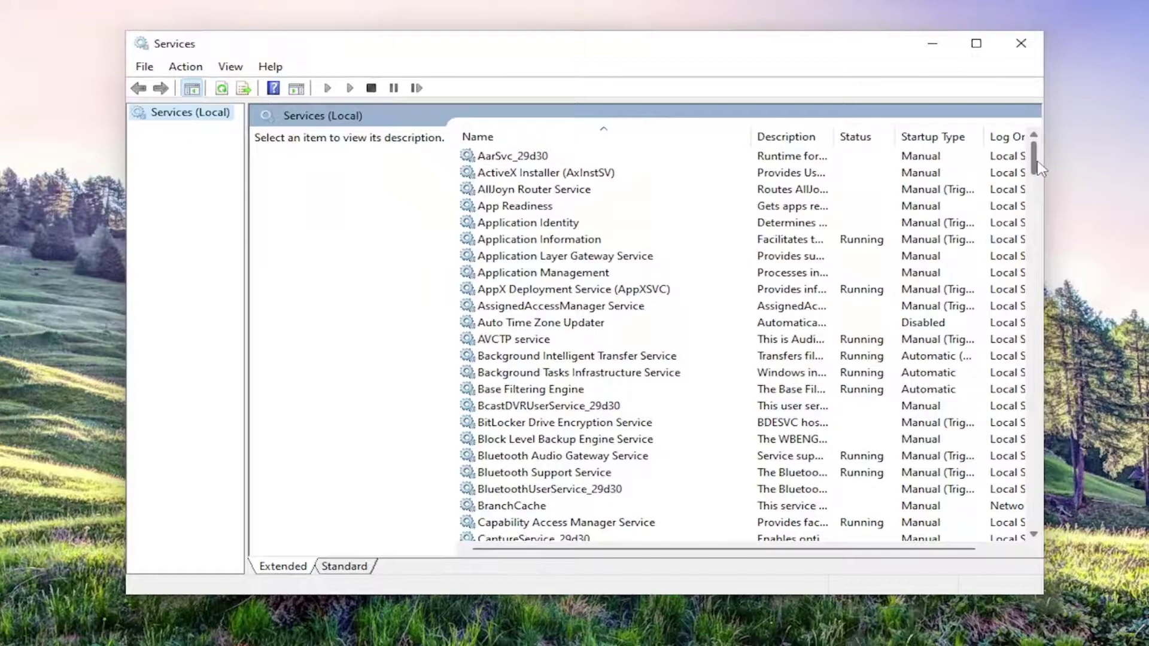
left_click_drag(1026, 162, 1034, 519)
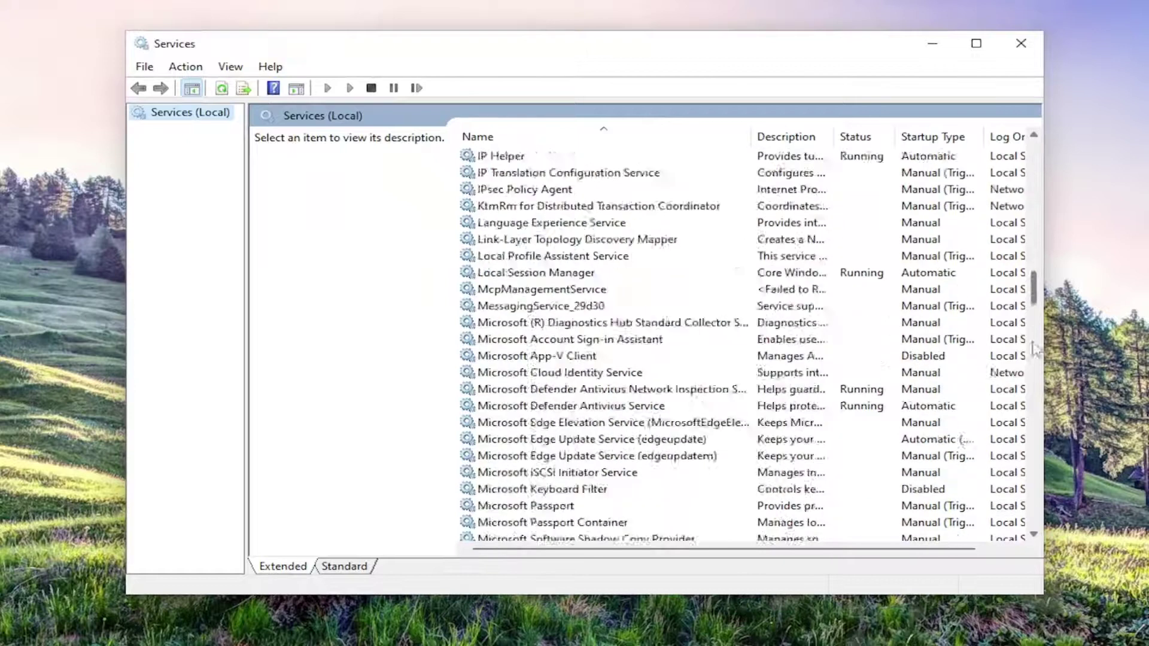
scroll(1035, 520, "down", 2)
scroll(533, 286, "up", 4)
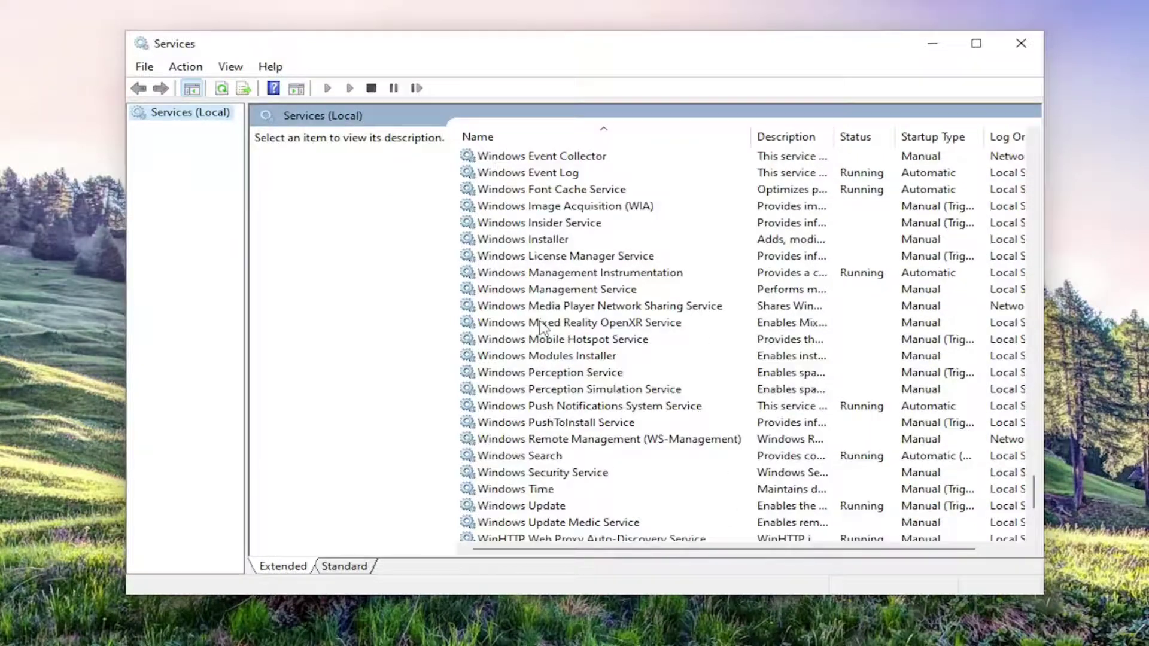
scroll(531, 395, "up", 10)
Step: Start Volume Shadow Copy from its properties, keeping startup type Manual, and confirm with OK
left_click(532, 393)
double_click(529, 393)
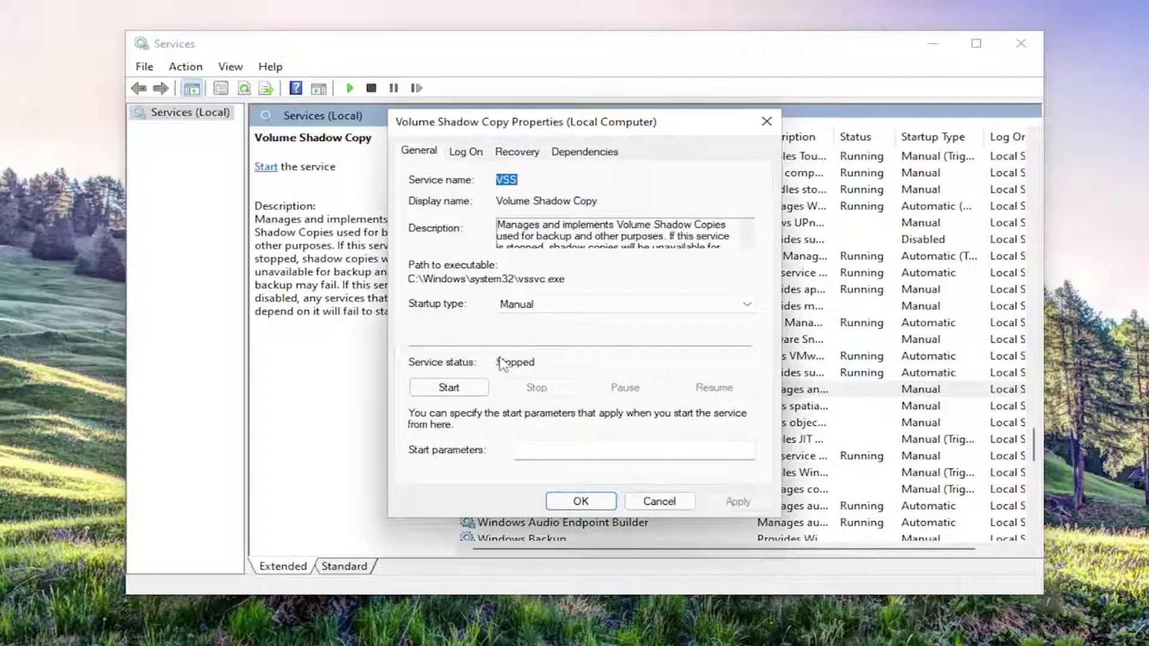
left_click(452, 387)
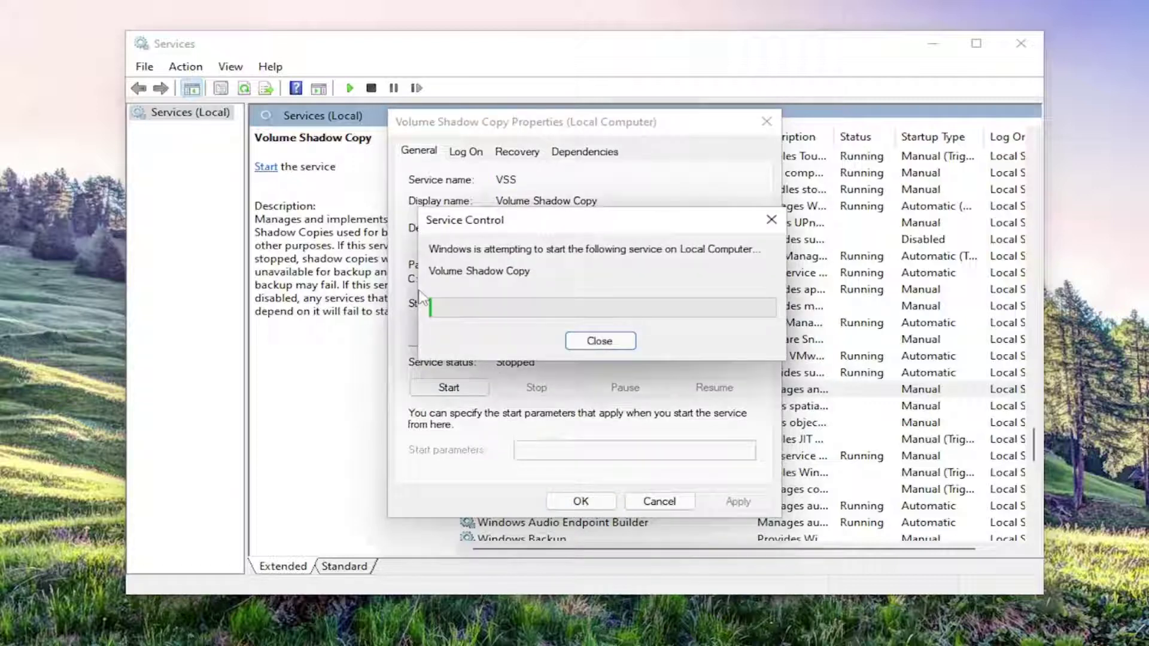
left_click(538, 305)
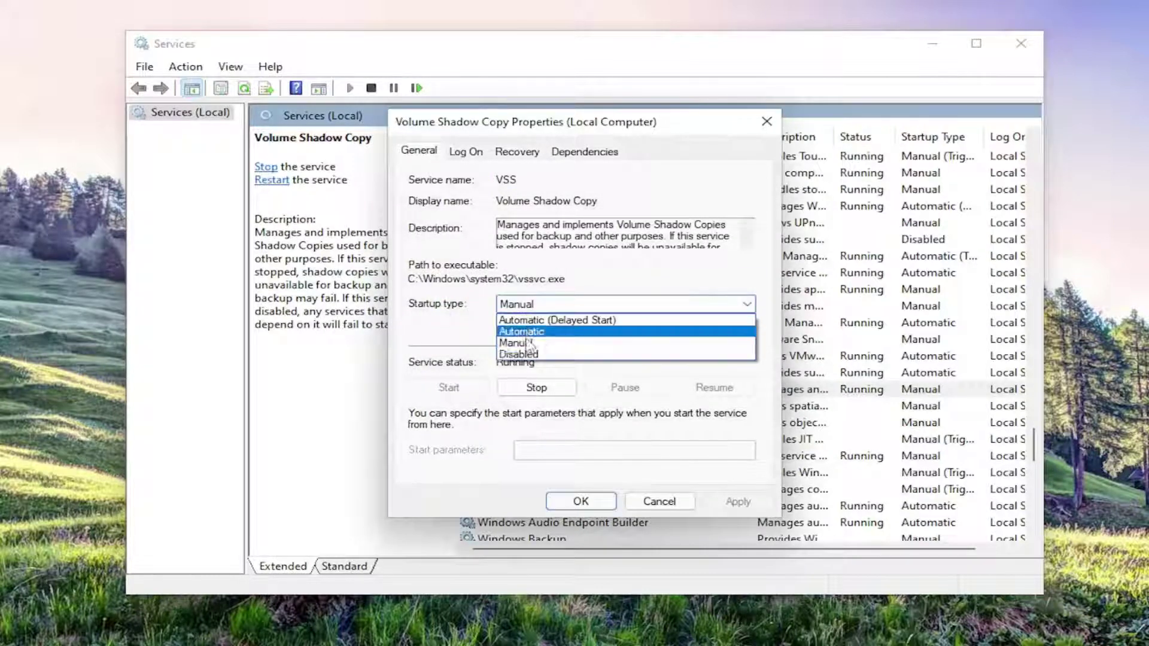
left_click(539, 345)
left_click(582, 502)
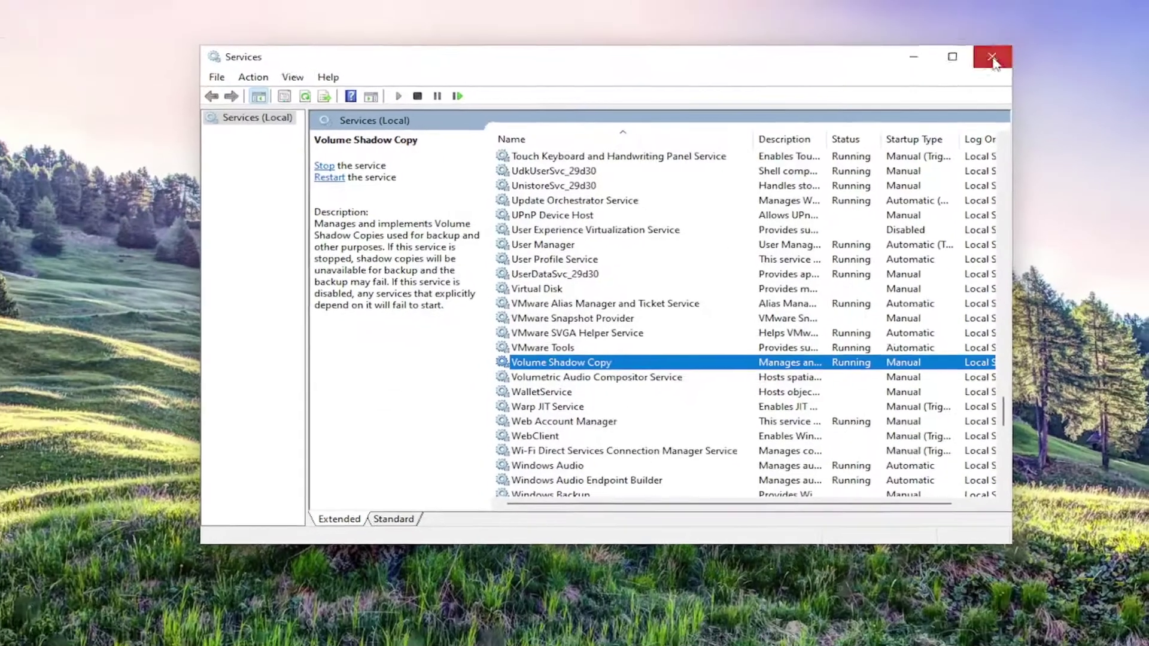
Step: Close Services and show the Start menu power options: Sleep, Shut down, Restart
left_click(990, 48)
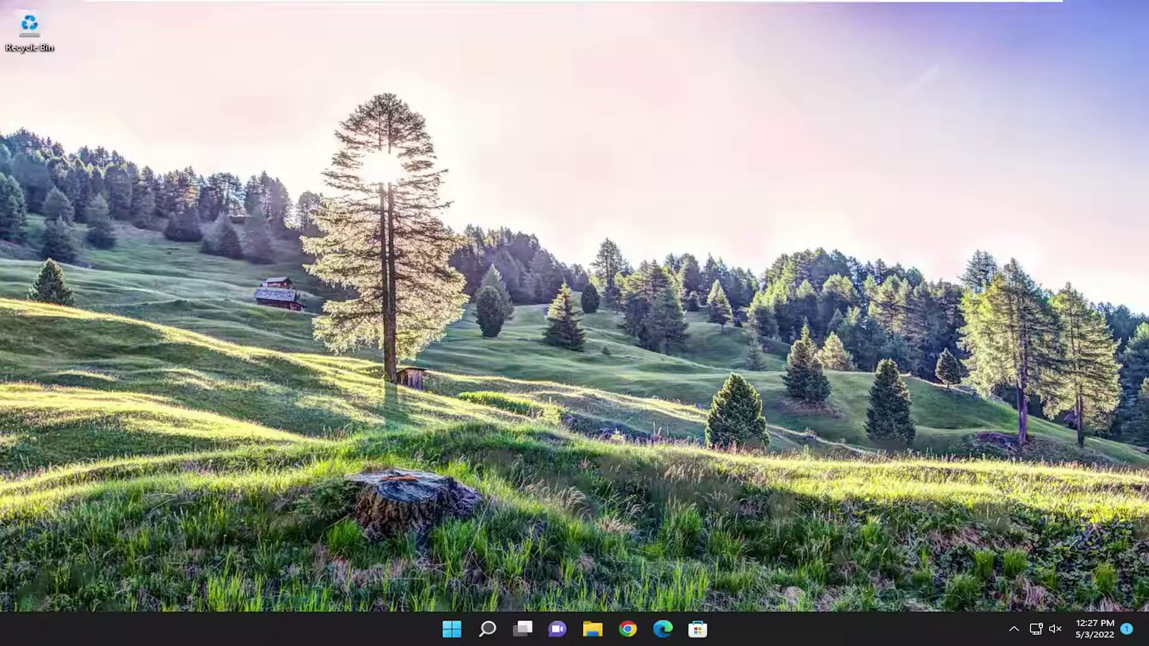
left_click(451, 630)
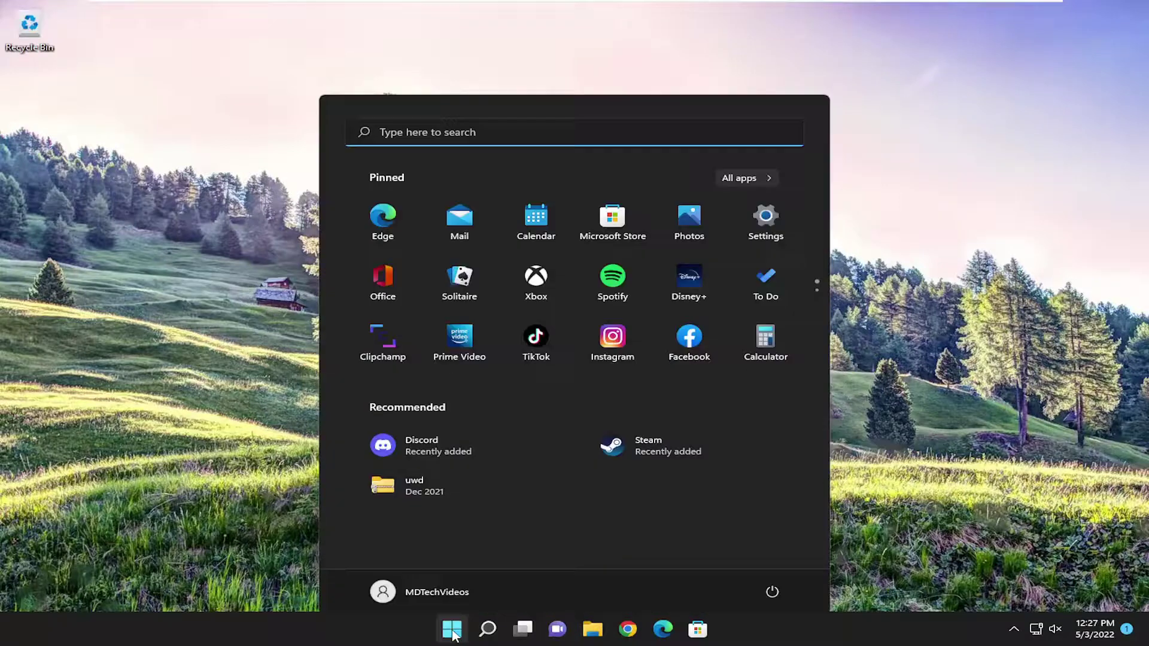
left_click(772, 582)
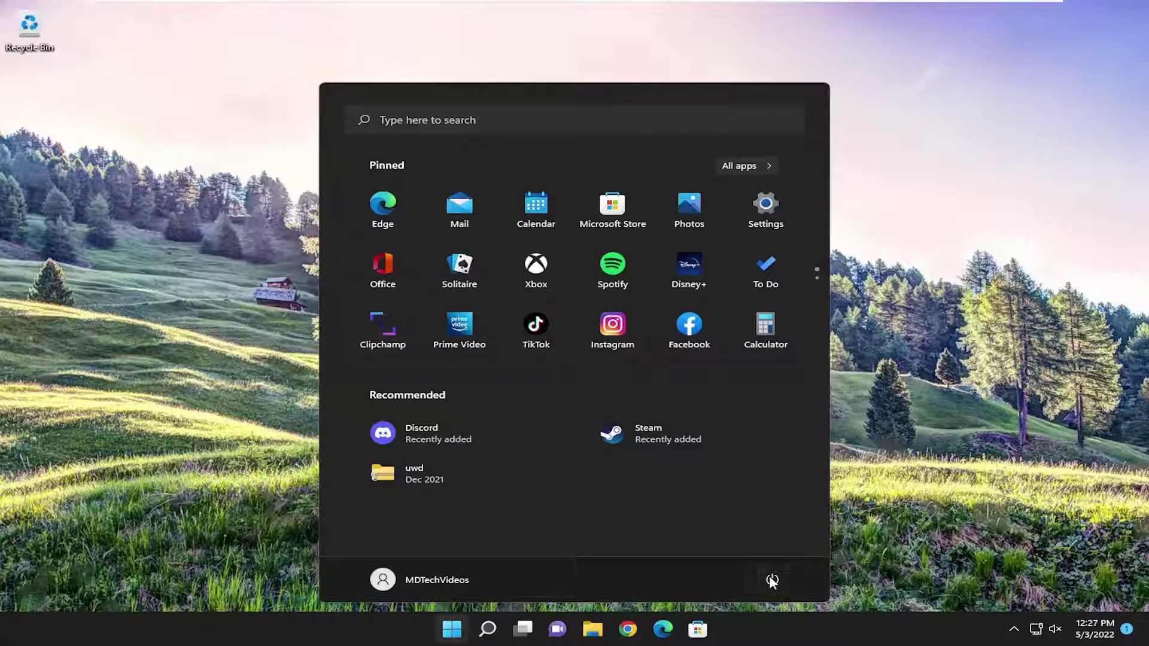
left_click(774, 580)
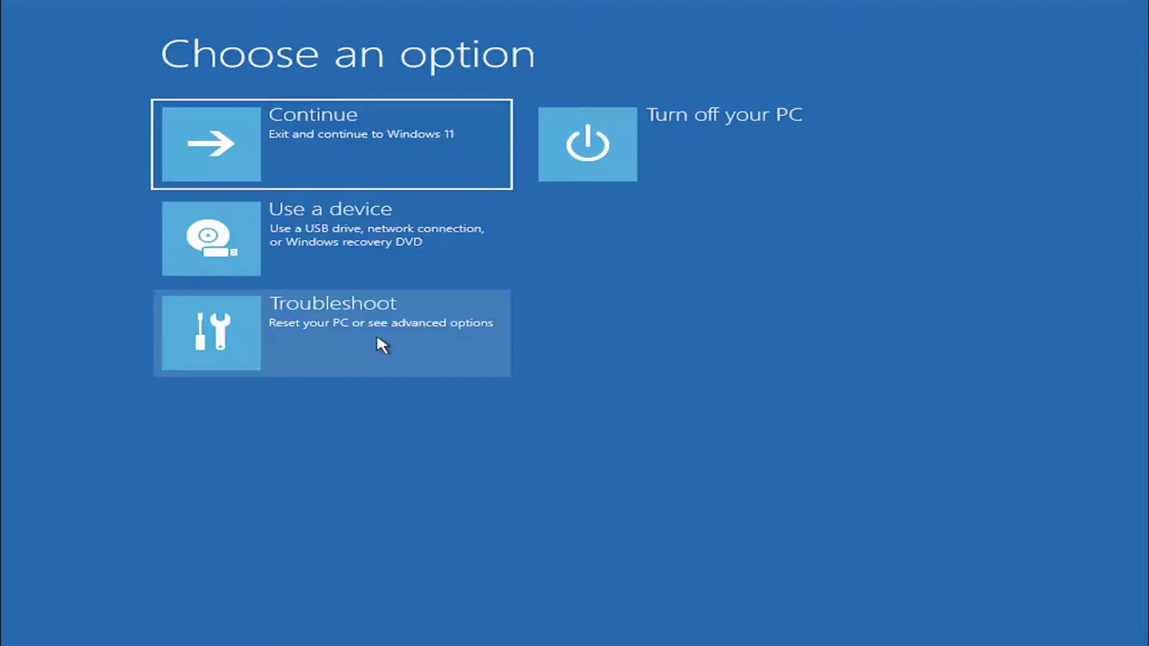
left_click(425, 342)
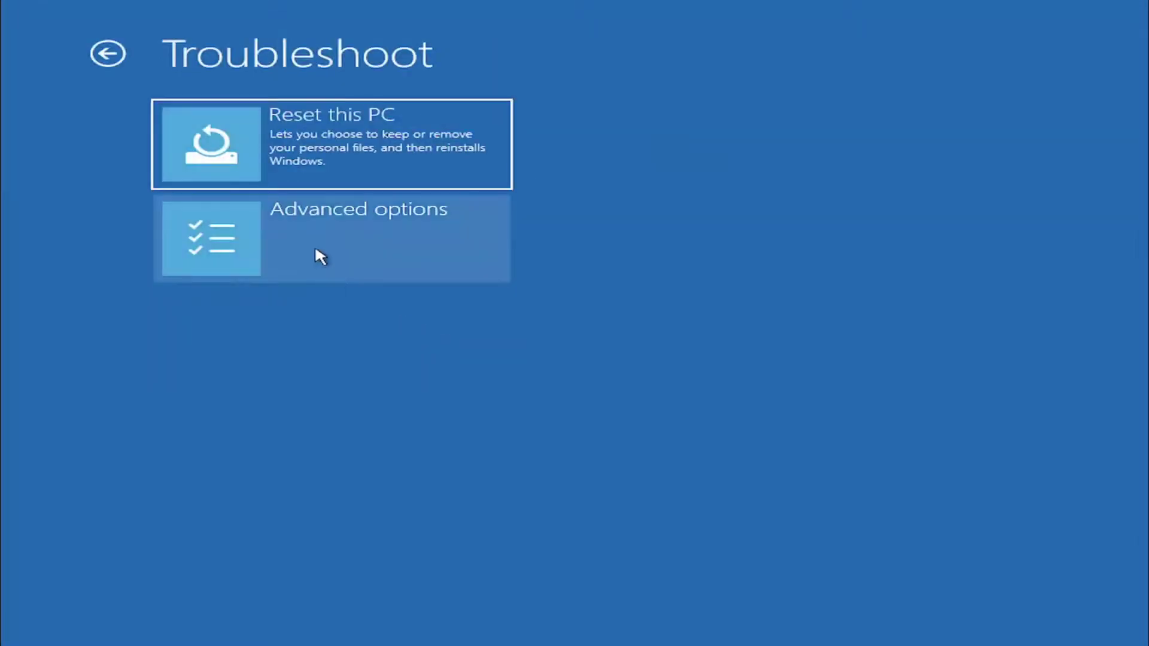
left_click(328, 238)
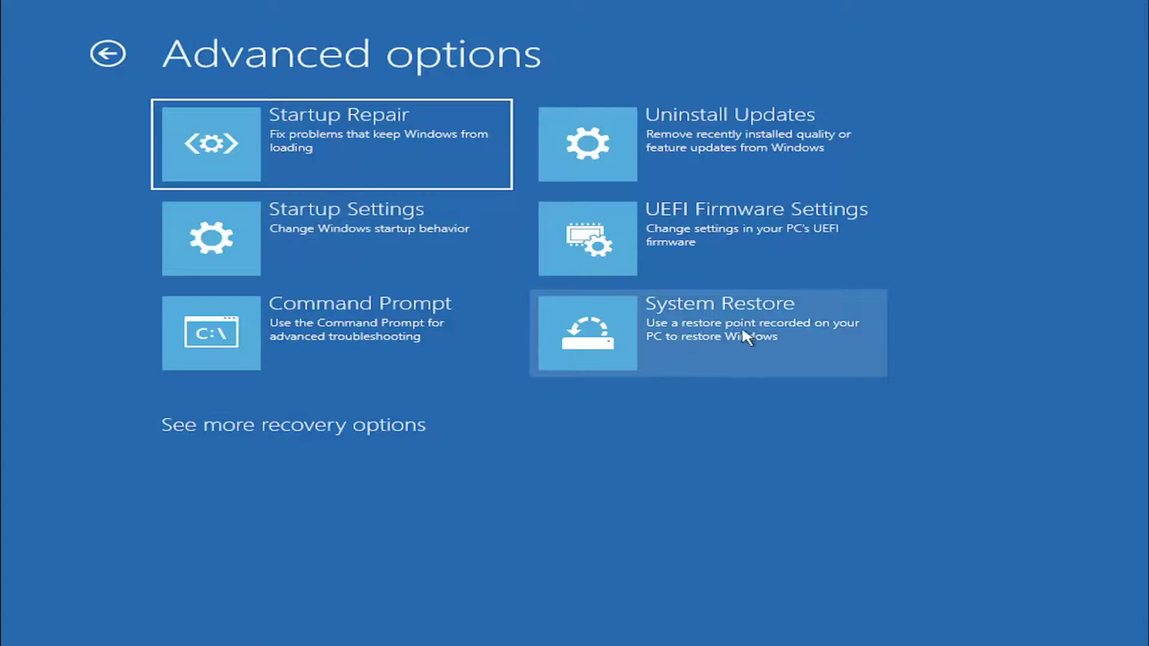
left_click(714, 344)
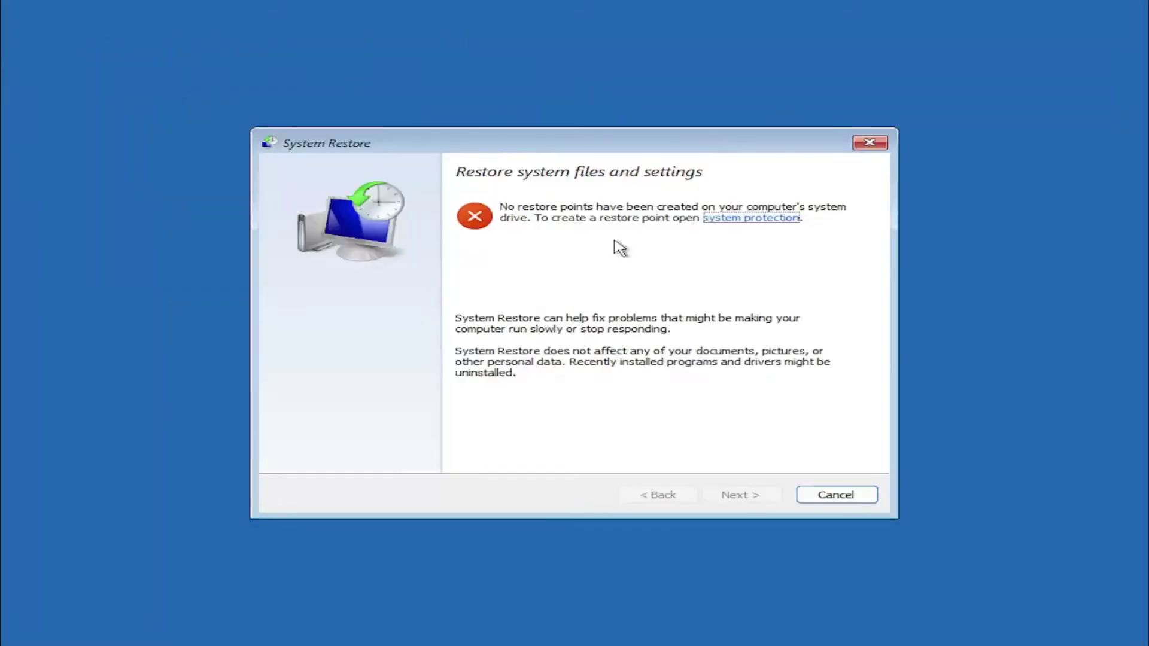
left_click(857, 497)
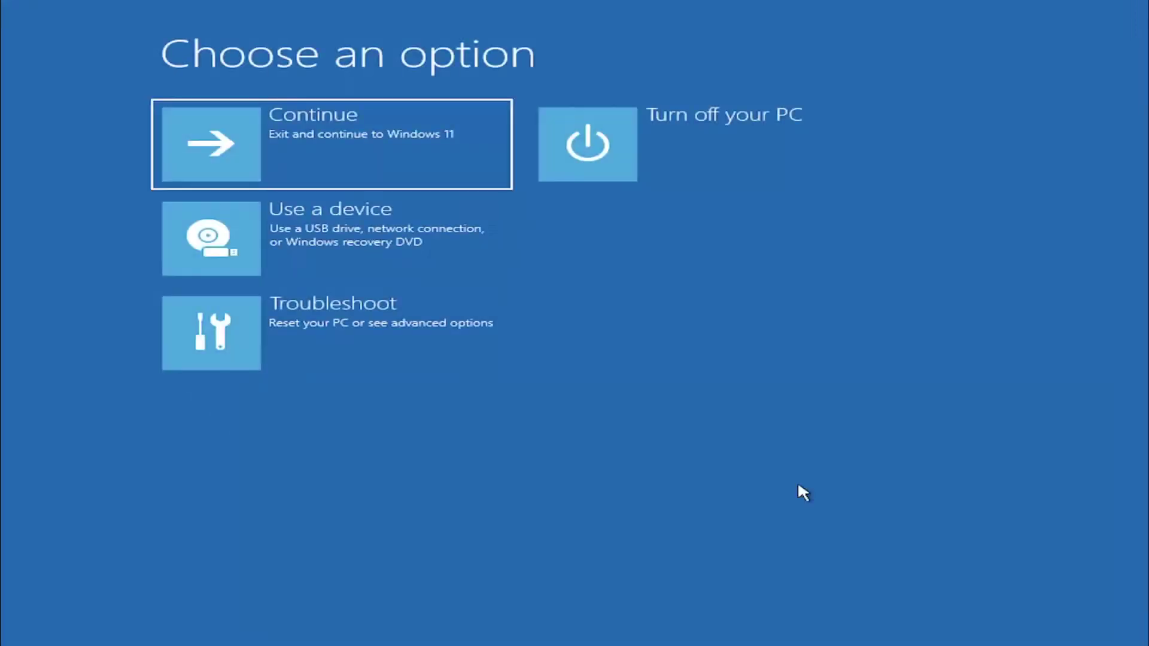